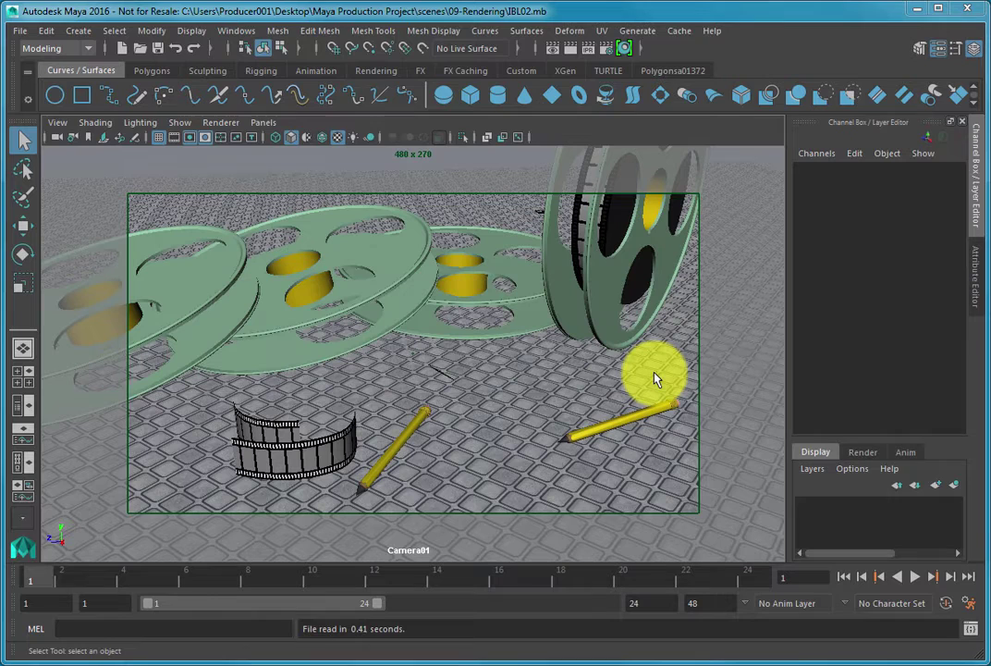
- Open Render Settings and re-select mental ray in the Render Using list
click(606, 54)
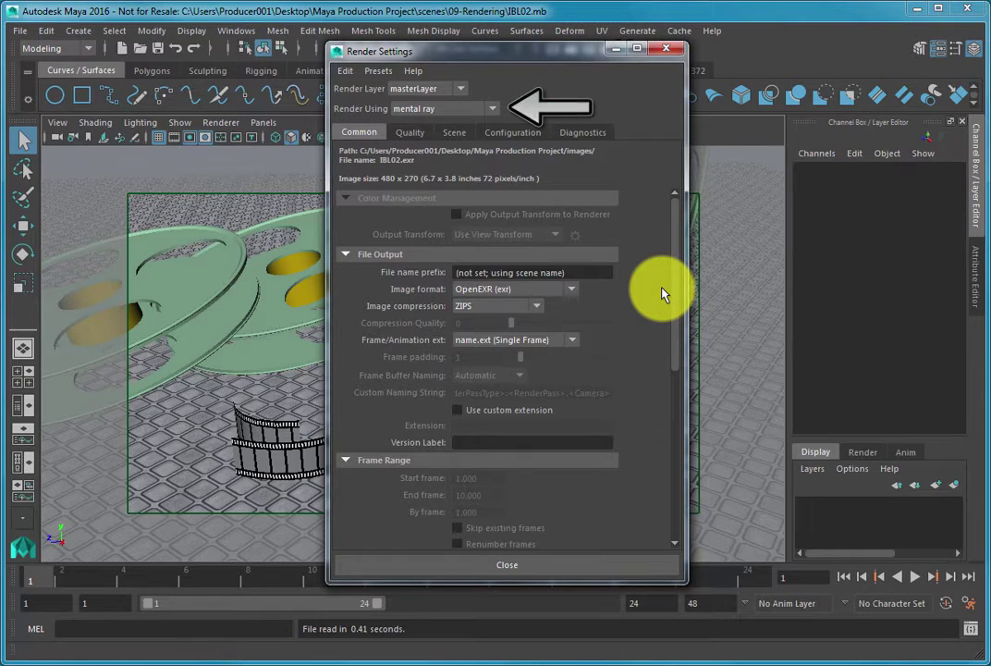
click(493, 108)
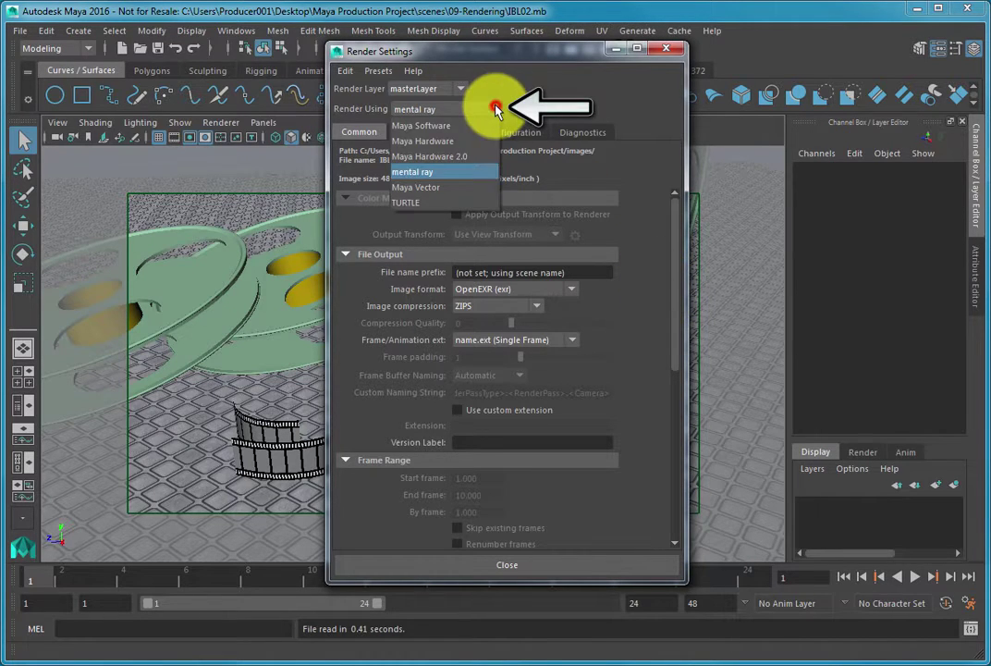
click(487, 170)
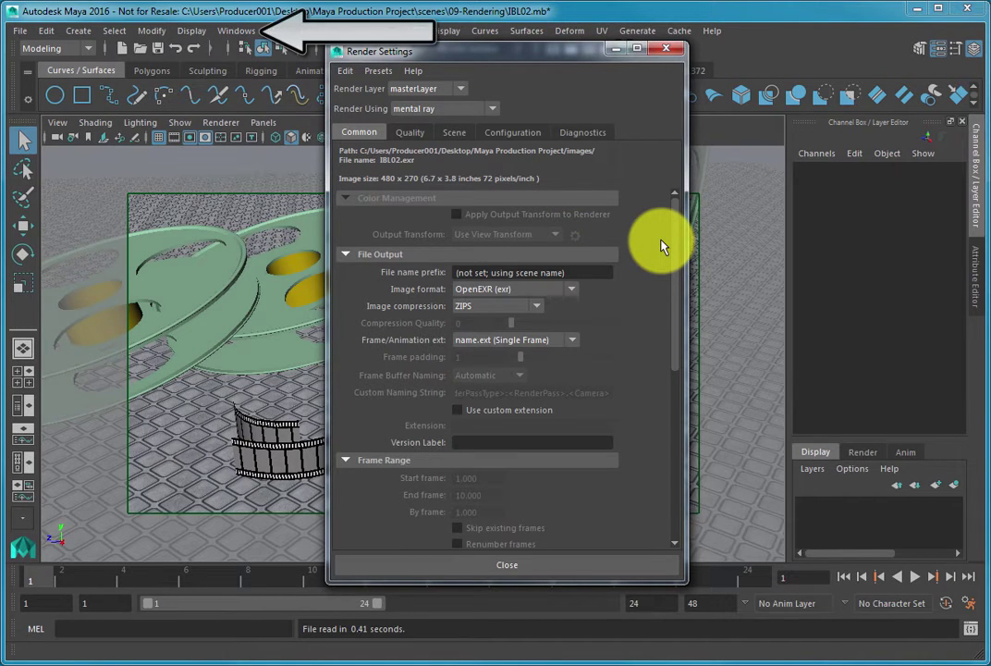
click(237, 31)
mouse_move(305, 117)
mouse_move(328, 137)
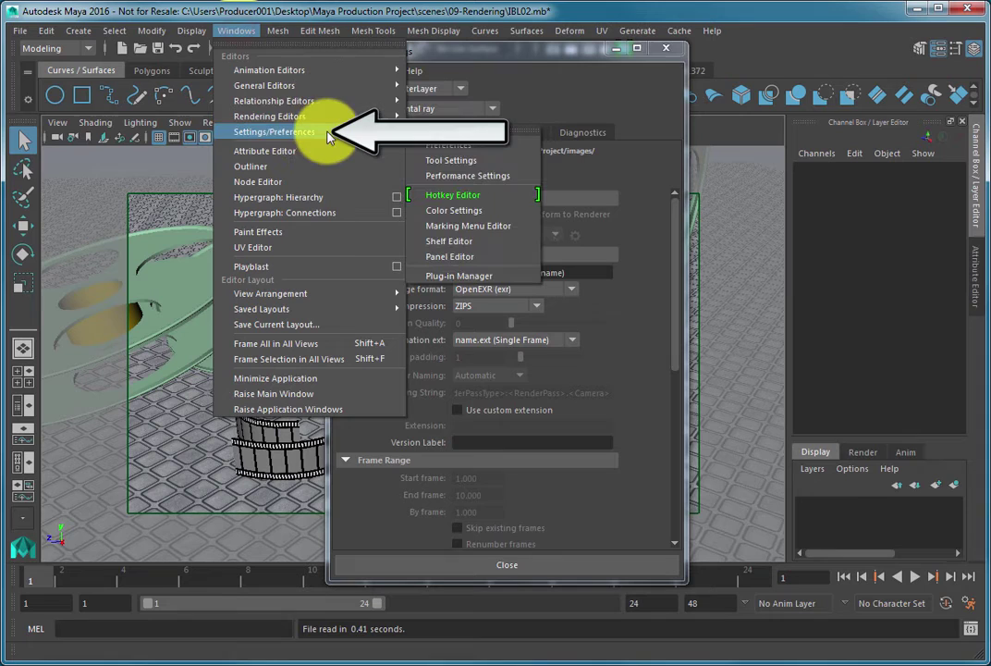
click(491, 275)
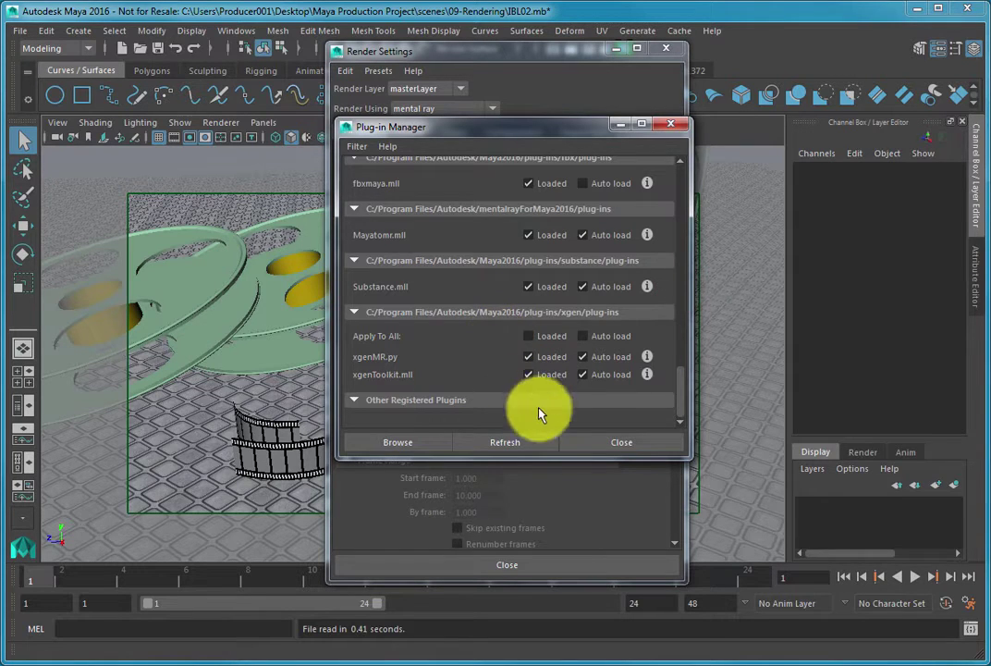
- Close Render Settings, render the current frame with mental ray, and keep the image
click(606, 444)
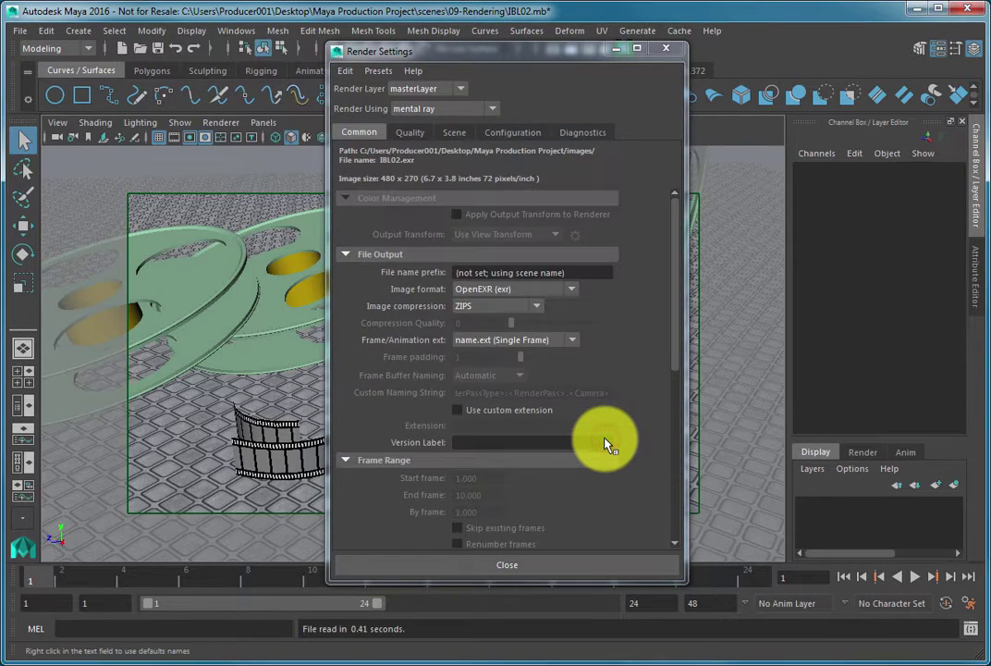
click(665, 48)
click(570, 49)
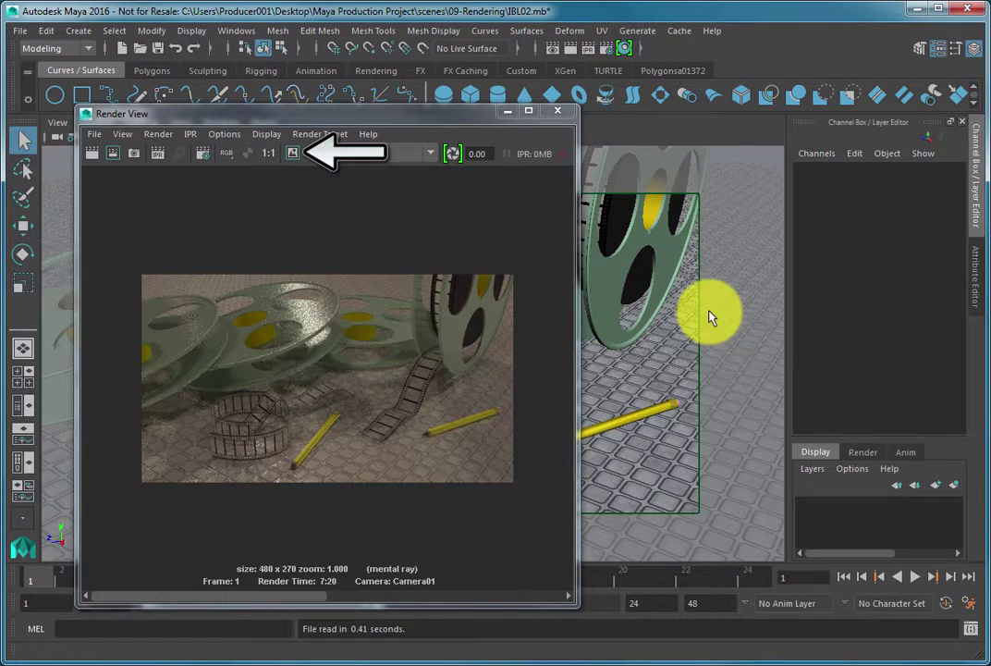
click(292, 155)
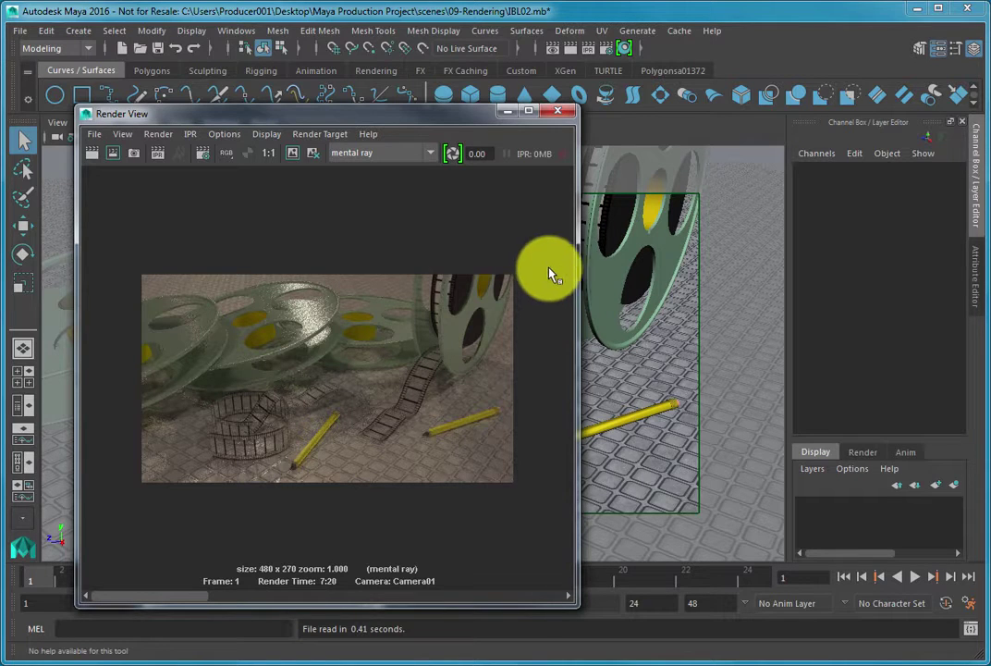
- On the Quality tab, change Indirect Diffuse (GI) Mode from Finalgather to On (GI Prototype)
click(606, 49)
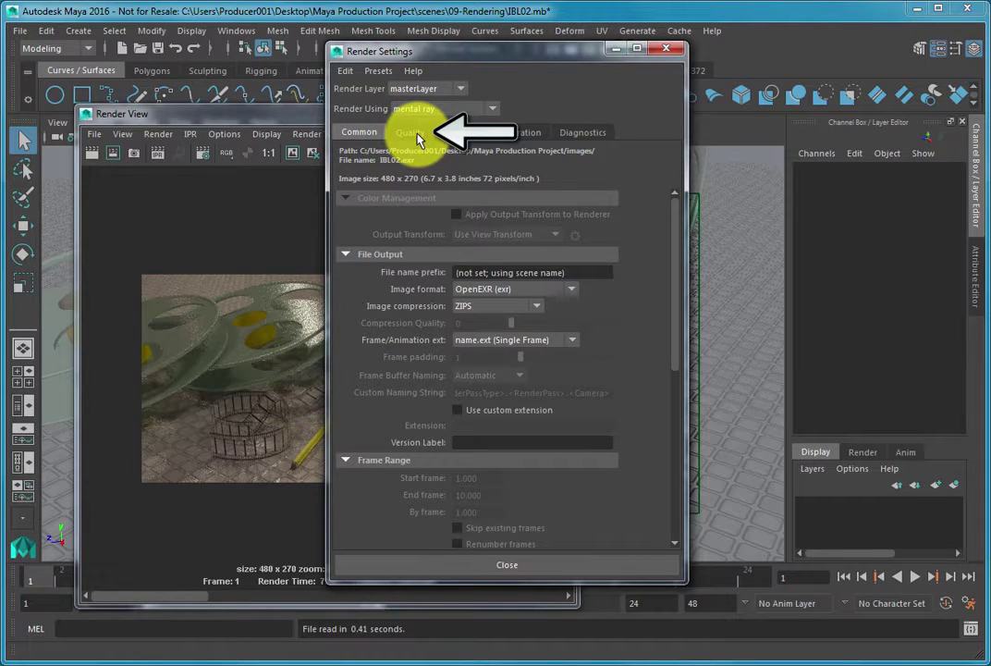
click(412, 133)
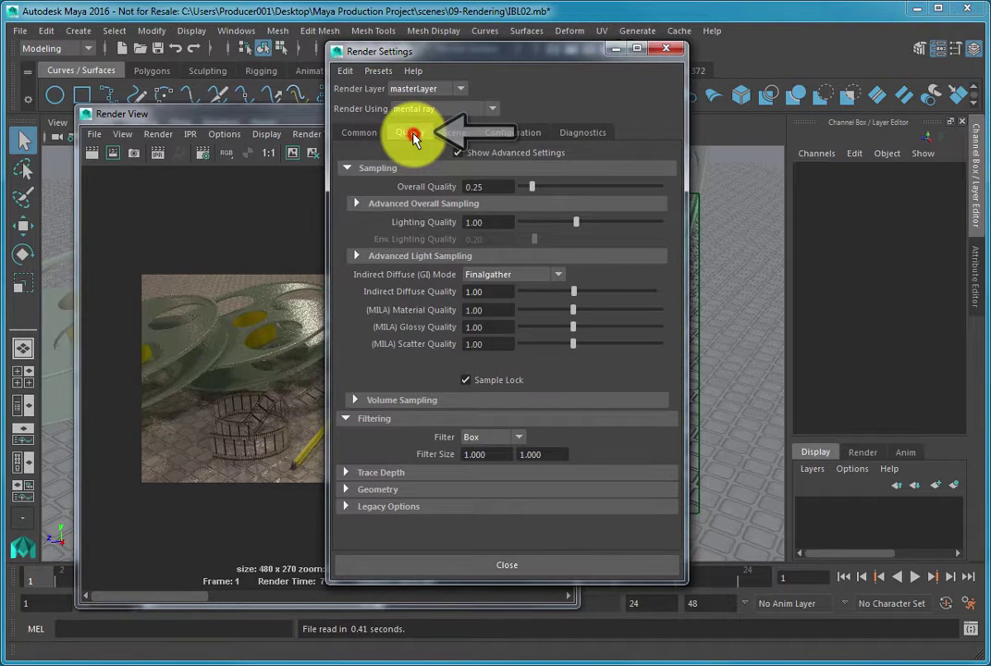
click(559, 275)
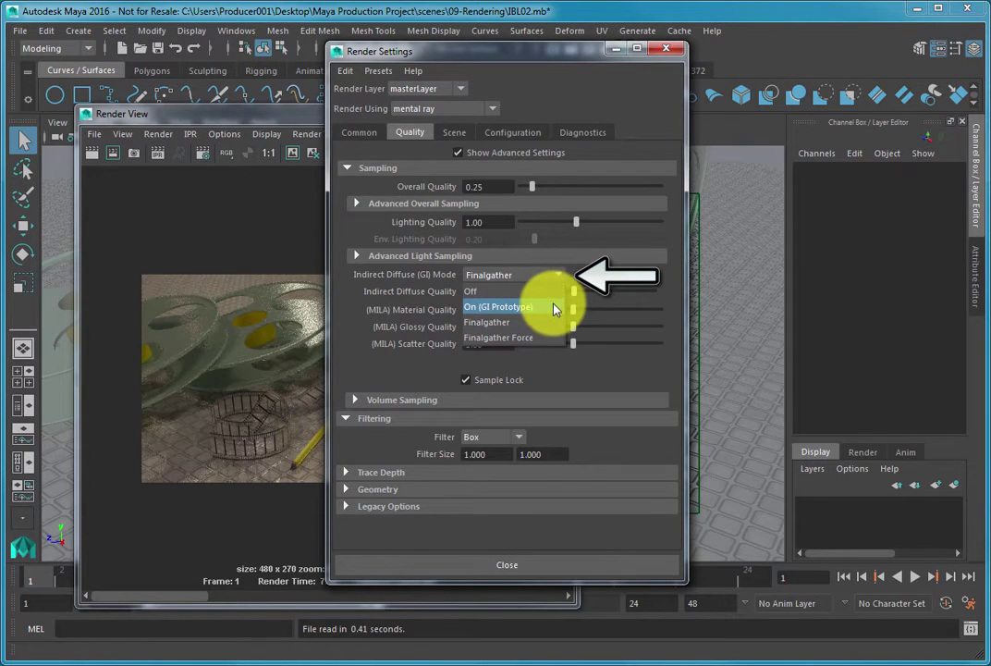
click(553, 307)
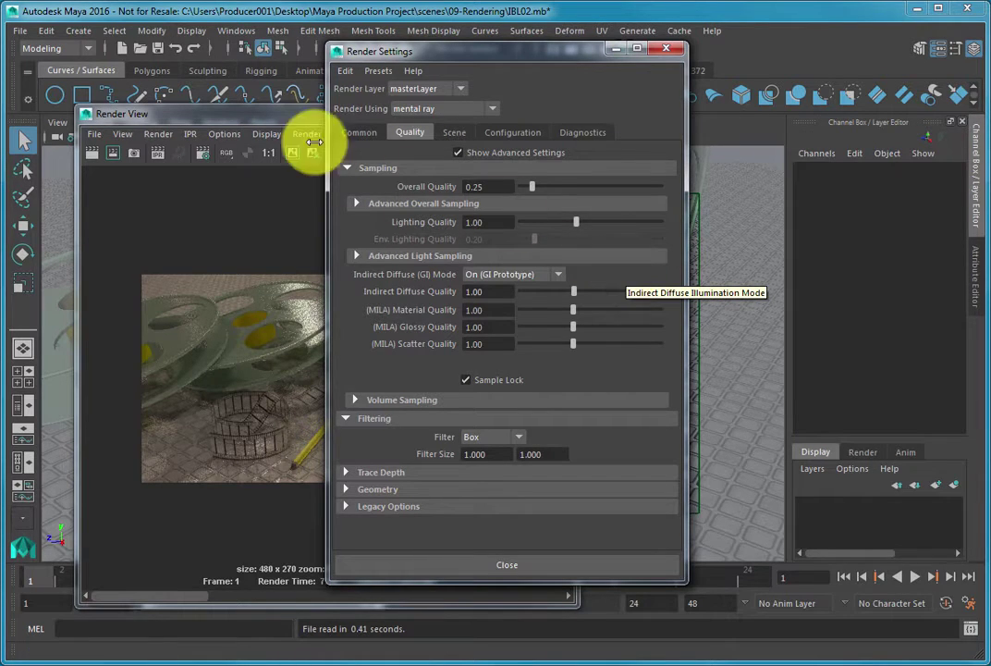
- Redo the render with GI Prototype, keep it, and scrub back to the 10:41 image
click(666, 48)
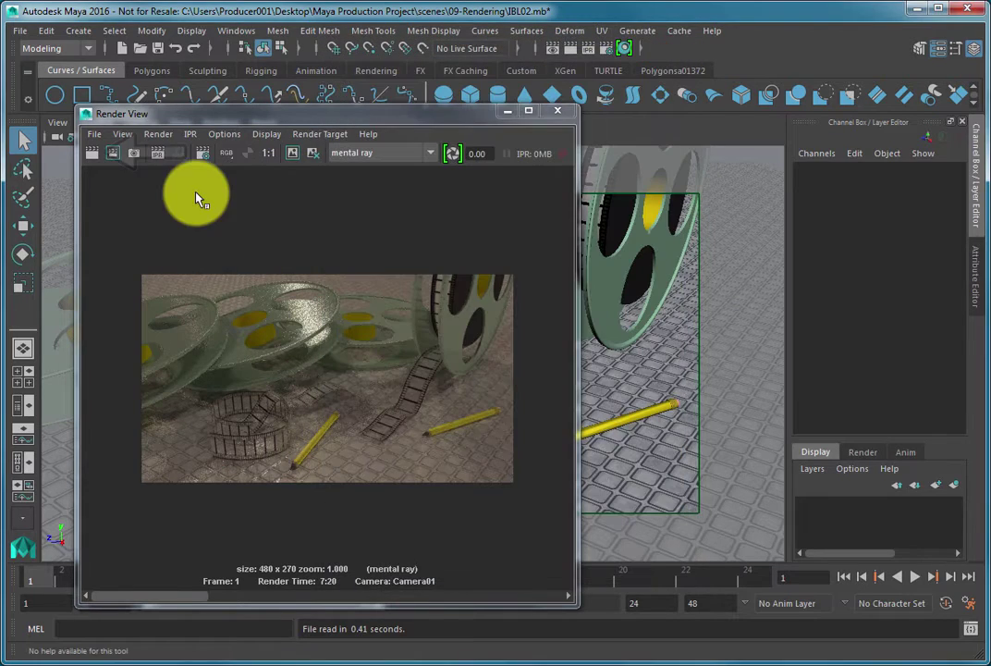
click(92, 156)
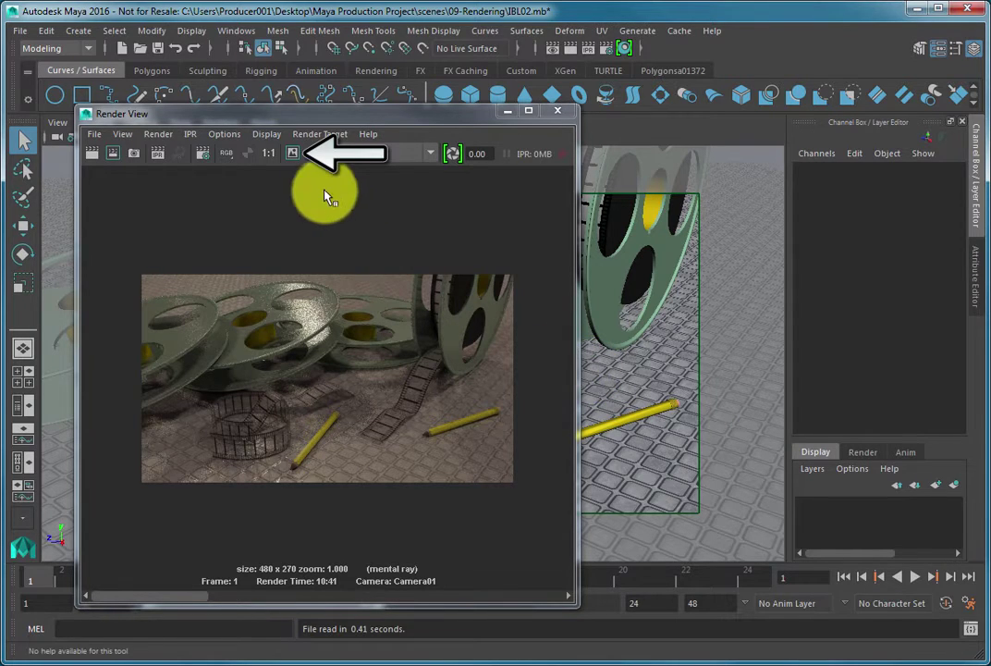
click(291, 155)
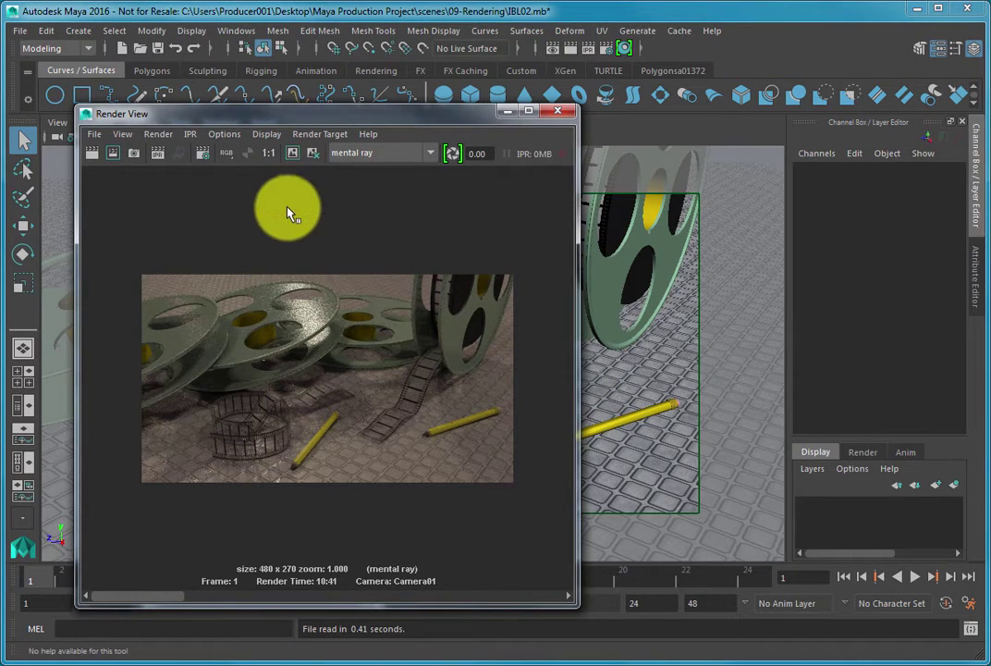
click(157, 593)
drag(207, 597, 334, 593)
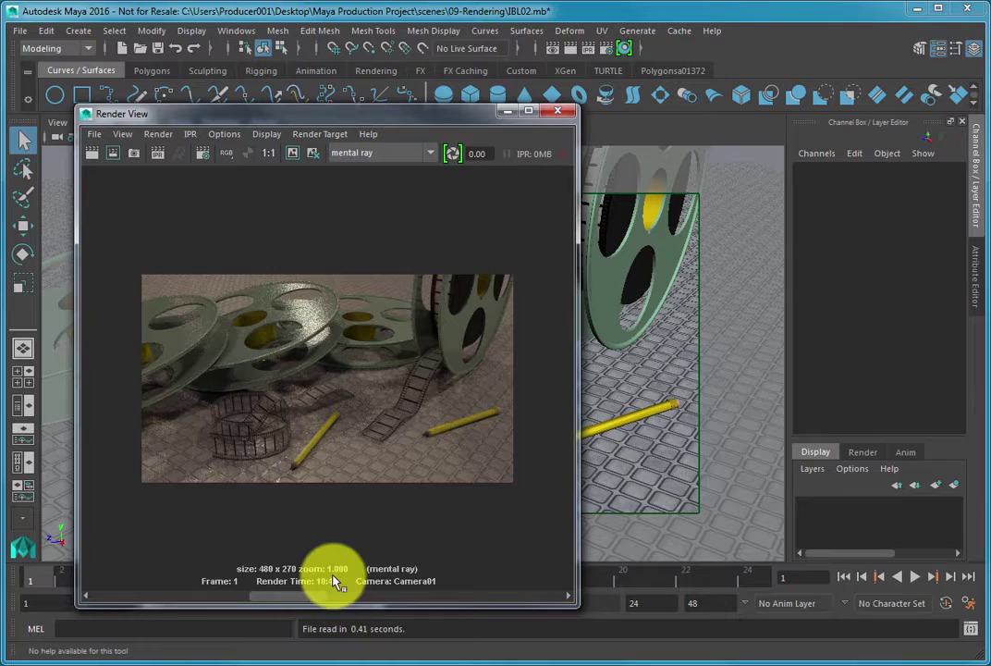
- Raise mental ray's Overall Quality from 0.25 to 0.75 in Render Settings
click(605, 48)
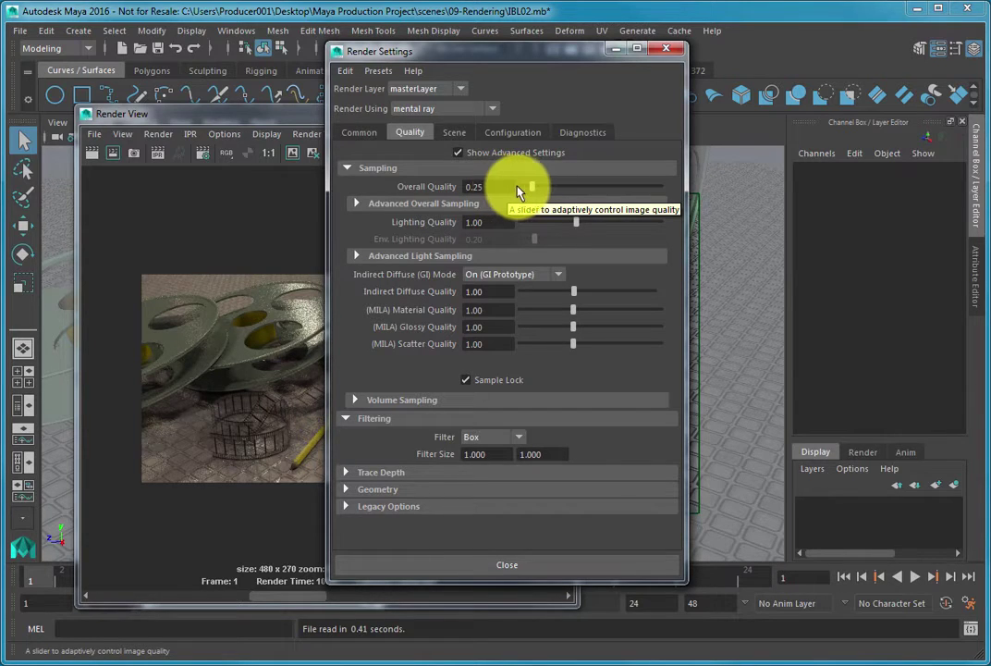
drag(532, 188, 543, 186)
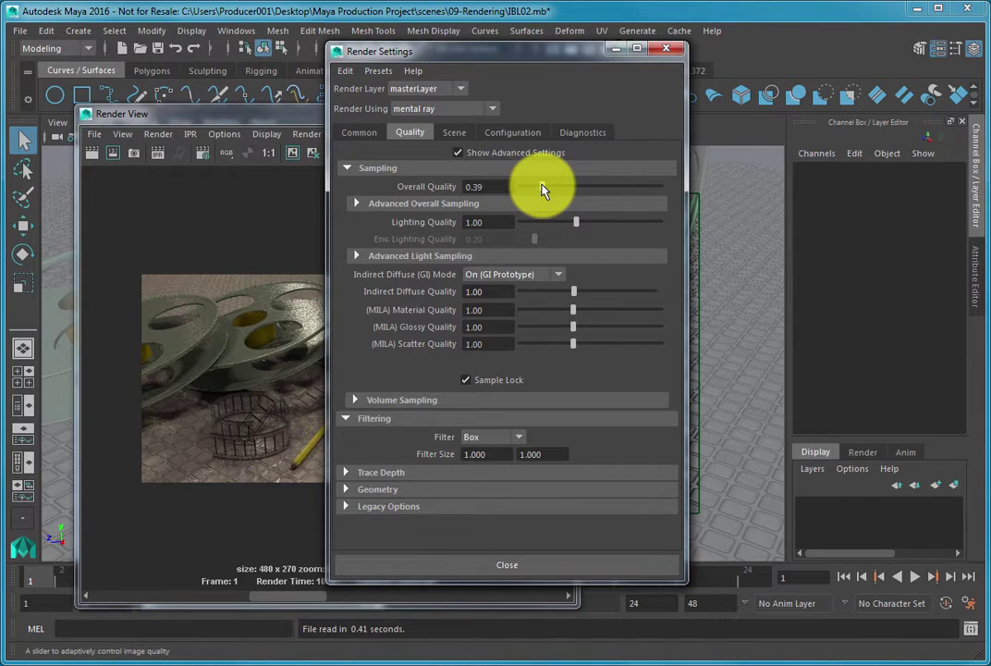
drag(543, 190, 443, 186)
text(0.75)
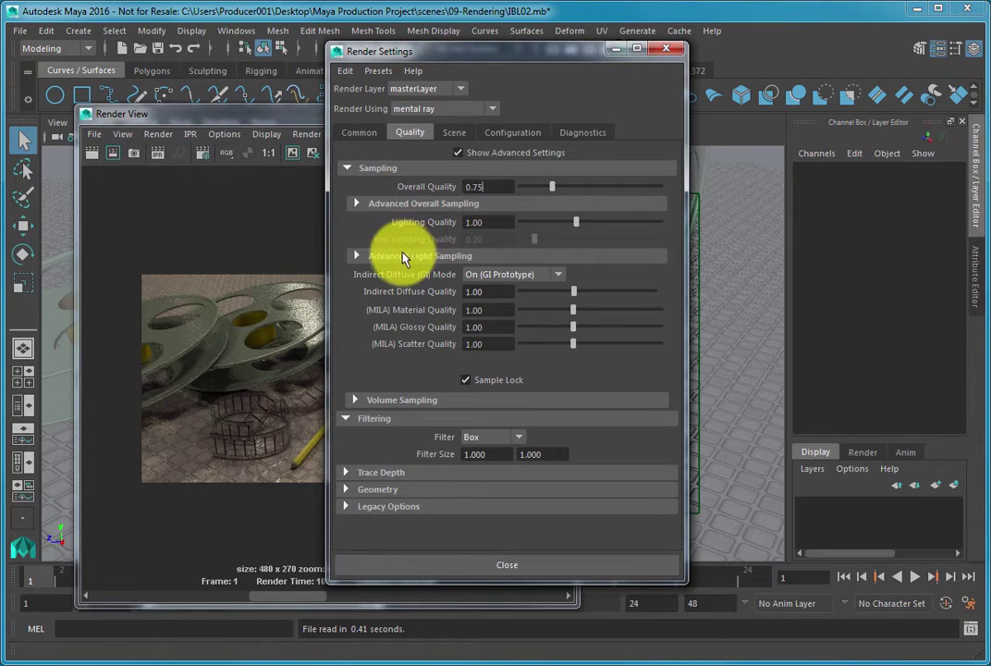
key(Return)
- Redo the render at quality 0.75, keep it, and compare it with the previous image
click(254, 227)
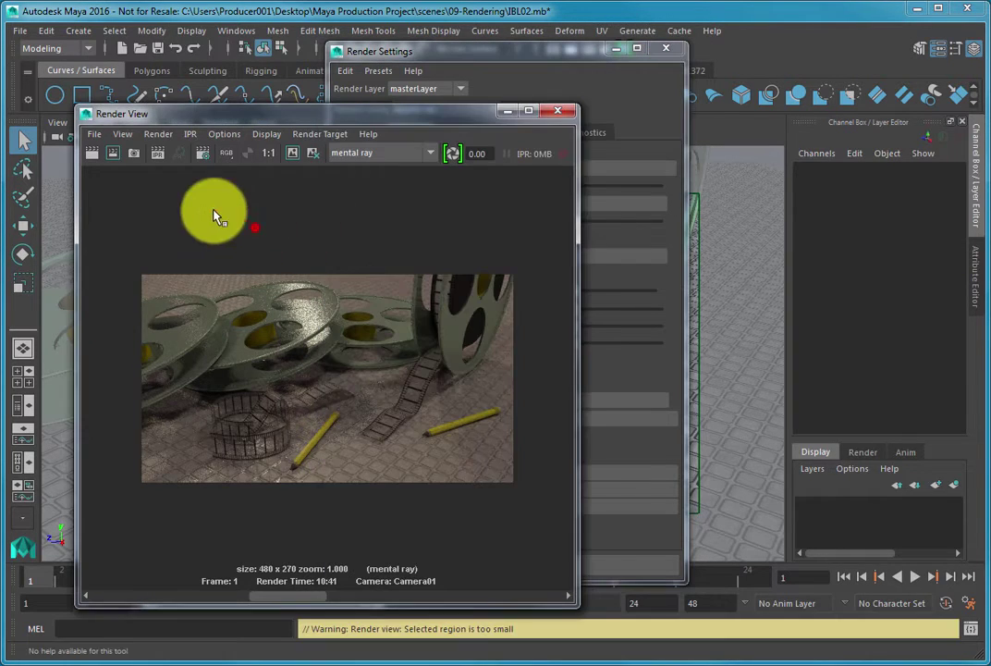
click(95, 158)
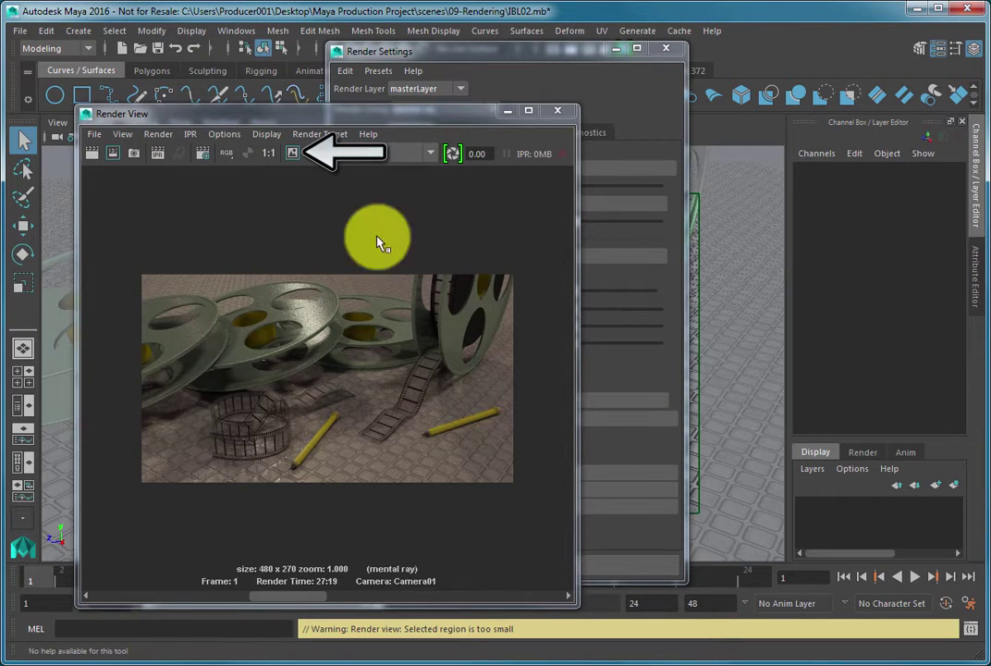
click(291, 154)
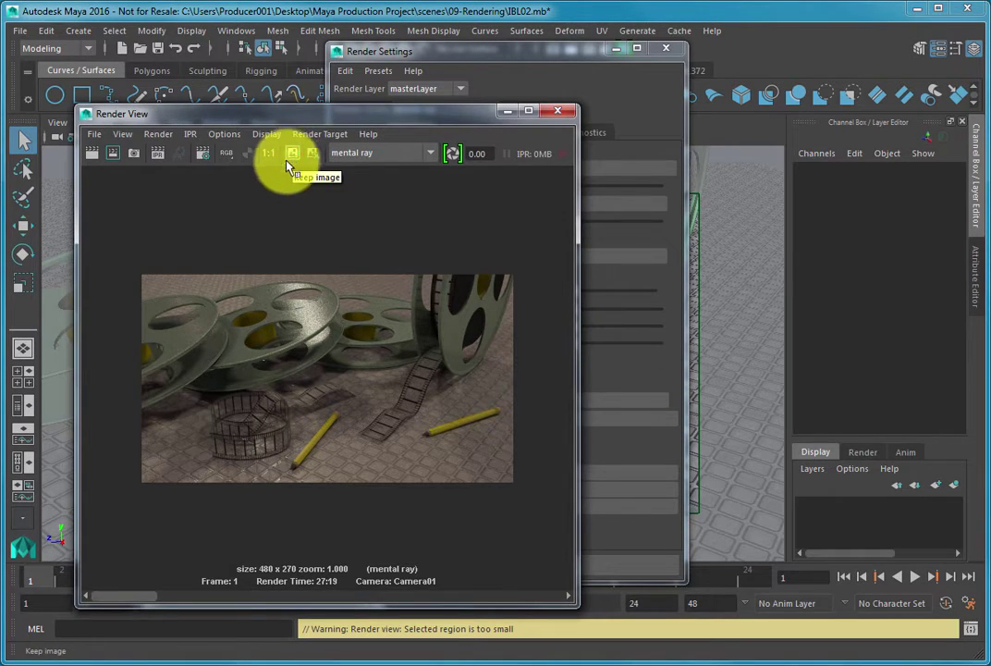
click(139, 596)
drag(169, 602, 198, 579)
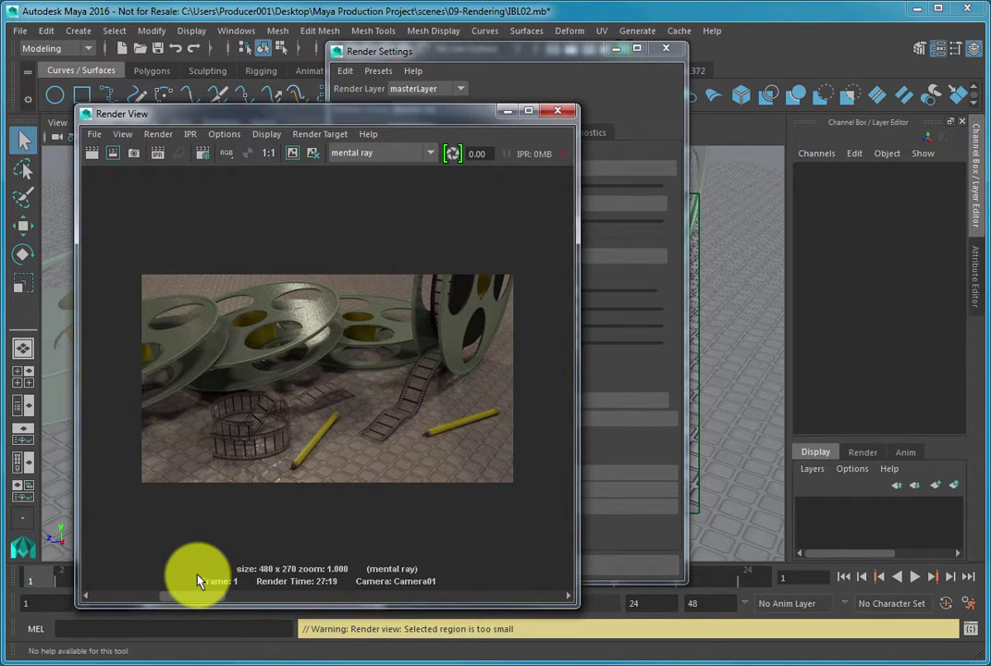
click(503, 54)
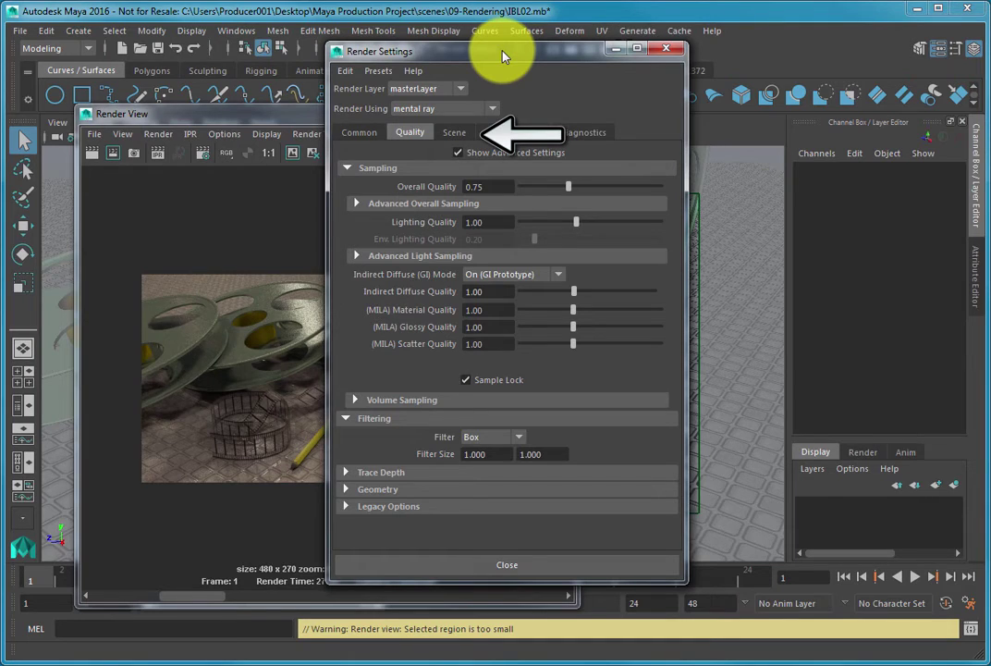
- Show the Scene tab of the mental ray render settings, listing MILA and utility passes
click(455, 132)
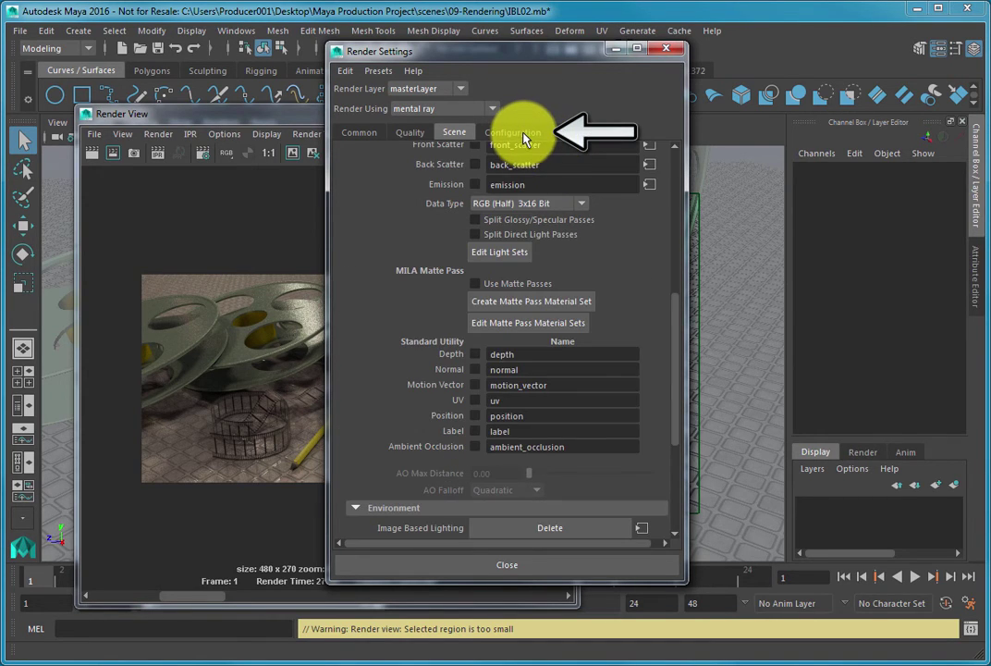
- Browse the Configuration tab, then switch to the Diagnostics tab of mental ray settings
click(523, 132)
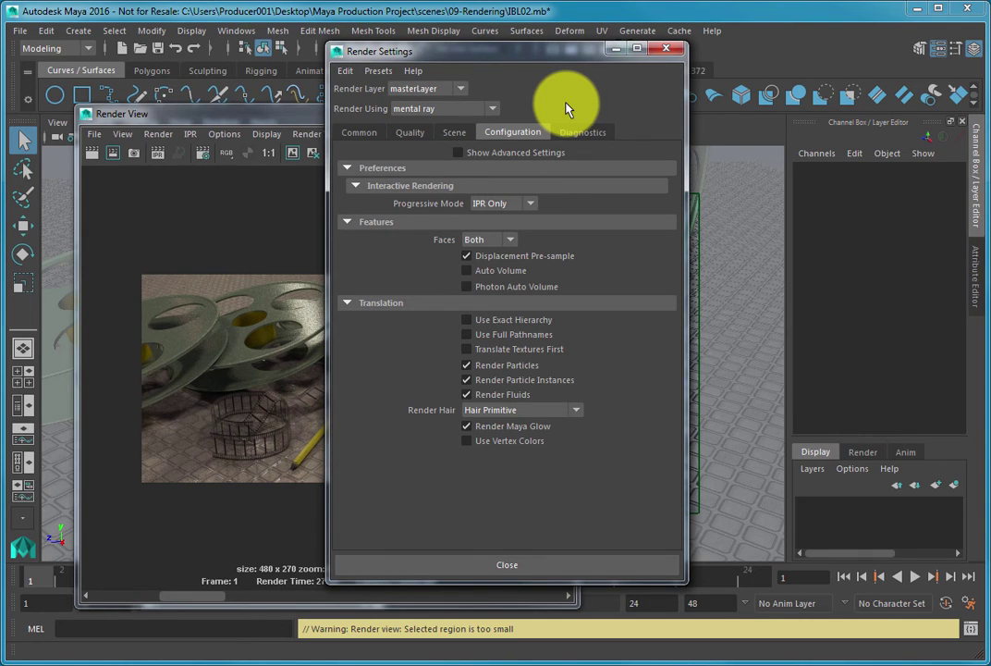
click(575, 132)
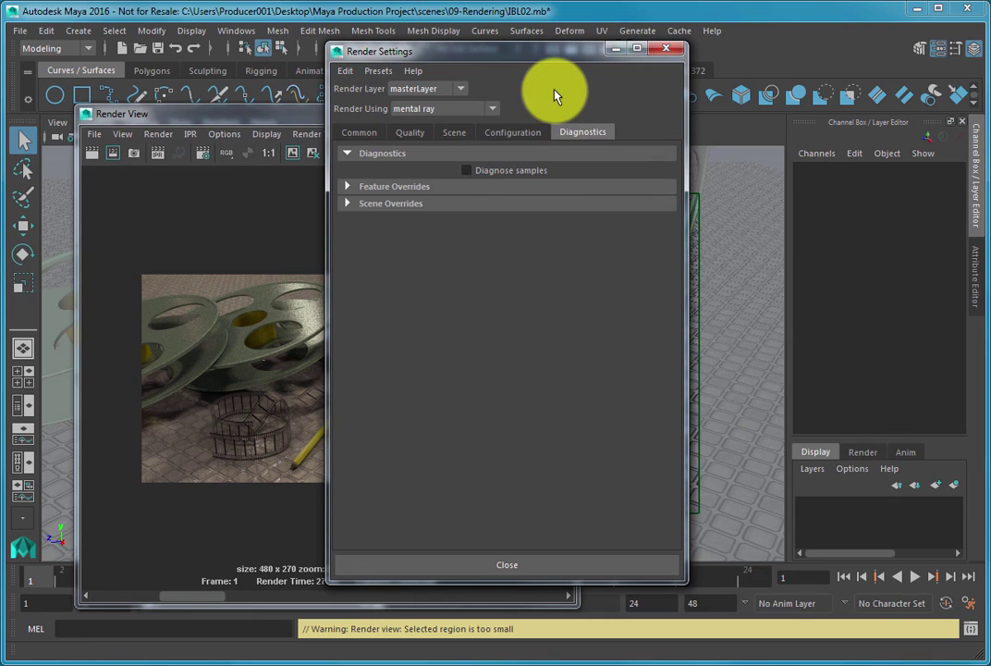